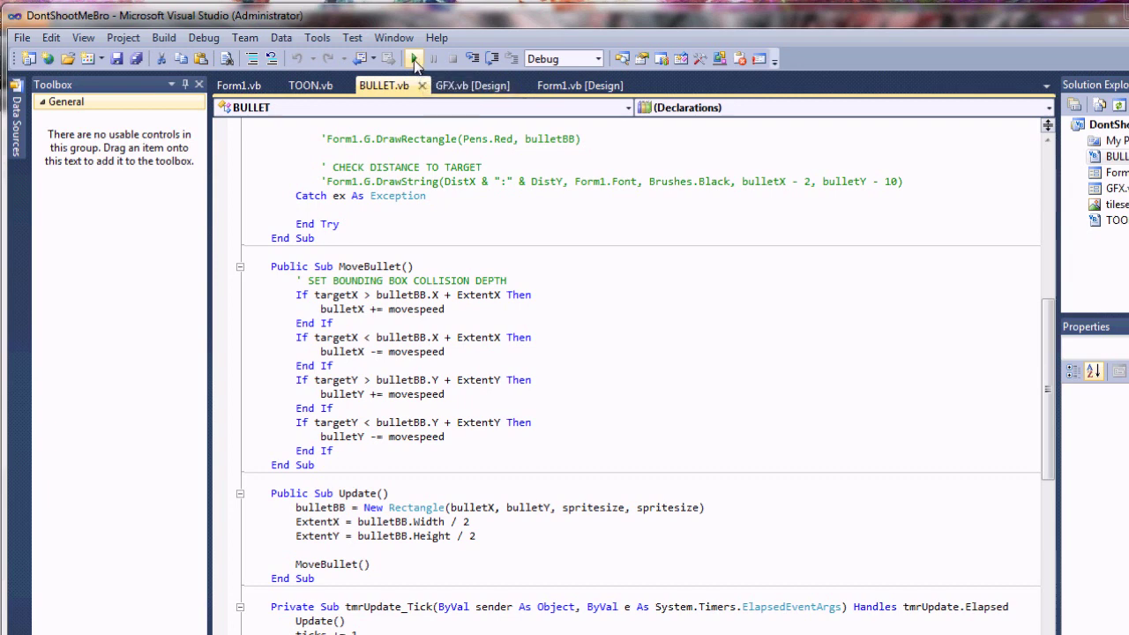
- Highlight every movespeed reference in MoveBullet, then start running the game
click(497, 301)
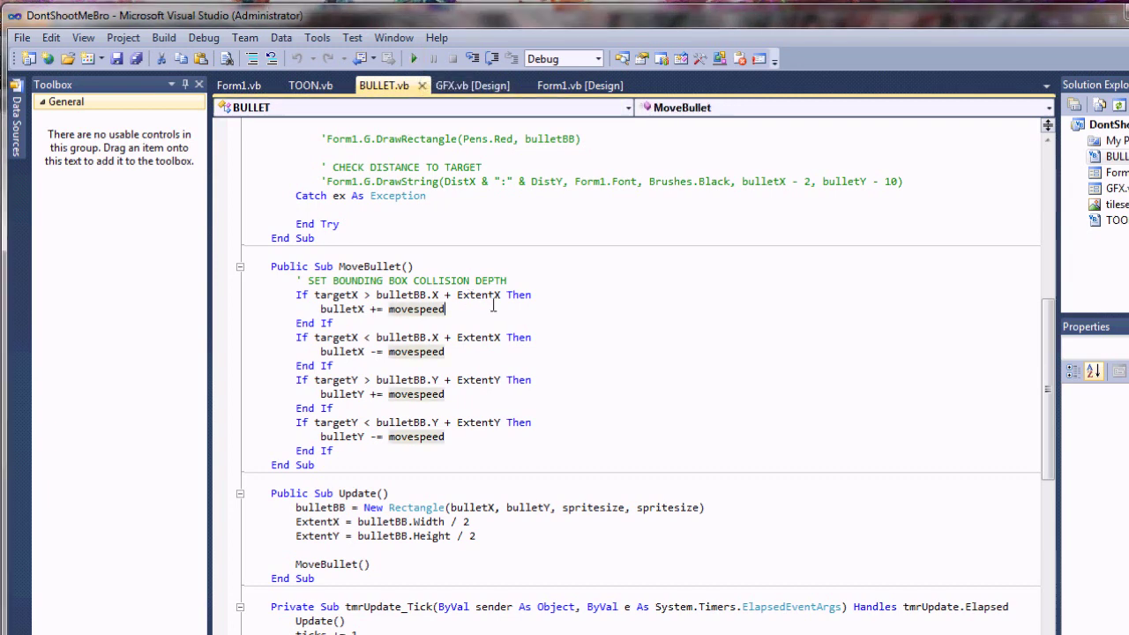
scroll(497, 301, down, 3)
scroll(491, 305, up, 3)
scroll(491, 304, up, 3)
scroll(491, 304, up, 5)
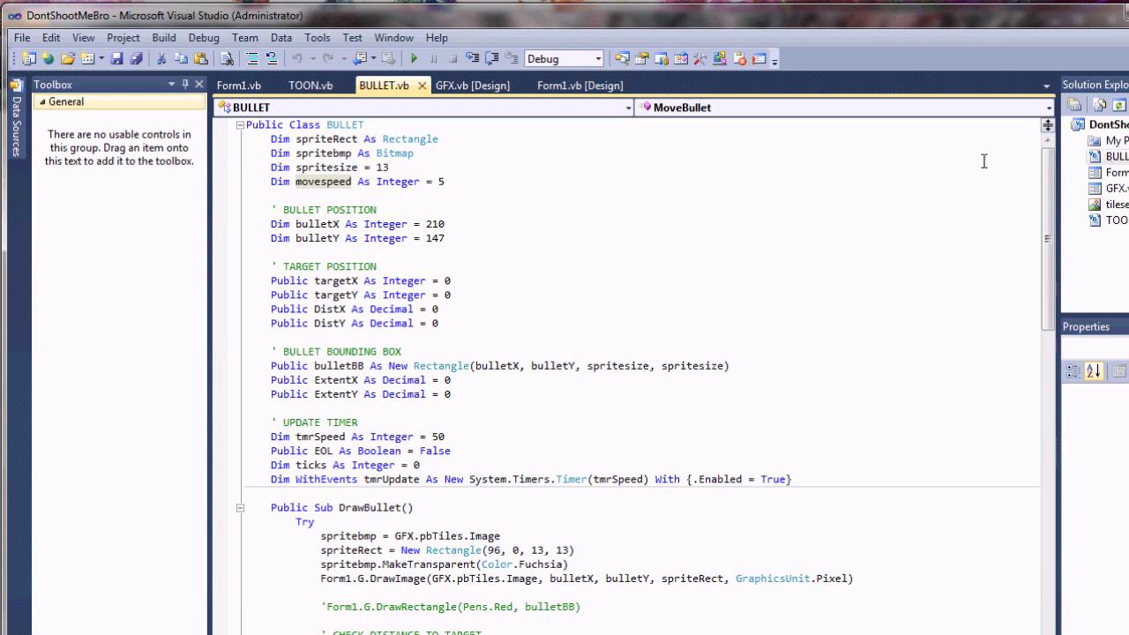
click(414, 58)
- Center the game window and steer the character down and to the right
drag(53, 98, 480, 97)
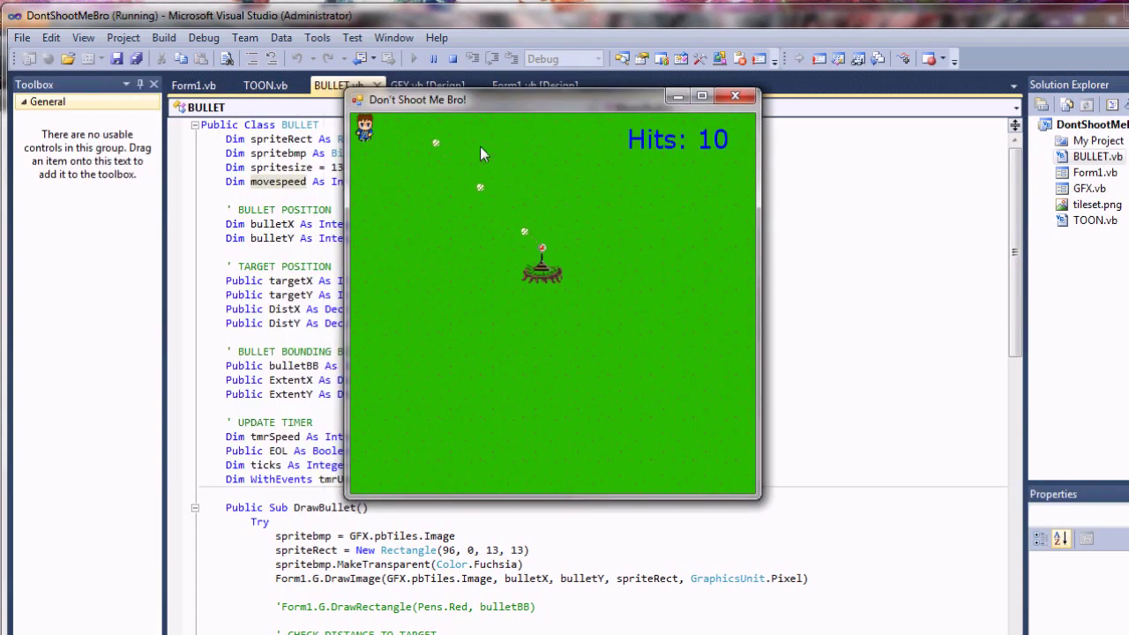
key(Down)
key(Down)
key(Down)
key(Down)
key(Right)
key(Down)
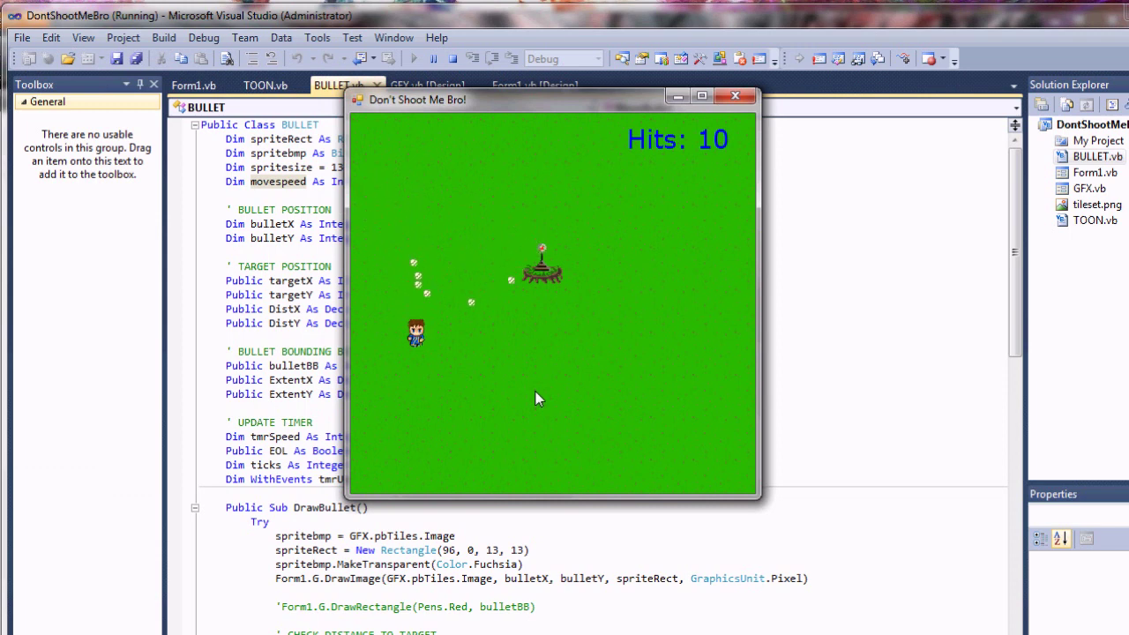
key(Down)
key(Right)
key(Right)
key(Right)
key(Right)
key(Right)
key(Right)
key(Right)
key(Up)
key(Right)
- Dodge bullets by moving the character up, then to the left
key(Up)
key(Up)
key(Right)
key(Up)
key(Up)
key(Up)
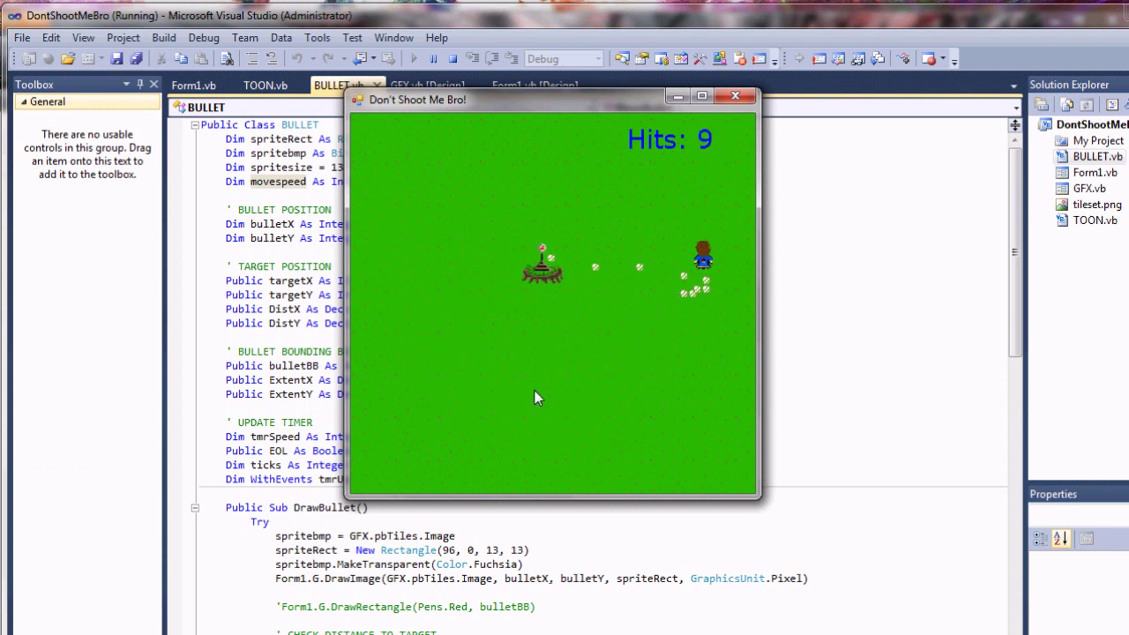
key(Up)
key(Up)
key(Up)
key(Left)
key(Up)
key(Left)
key(Left)
key(Left)
key(Left)
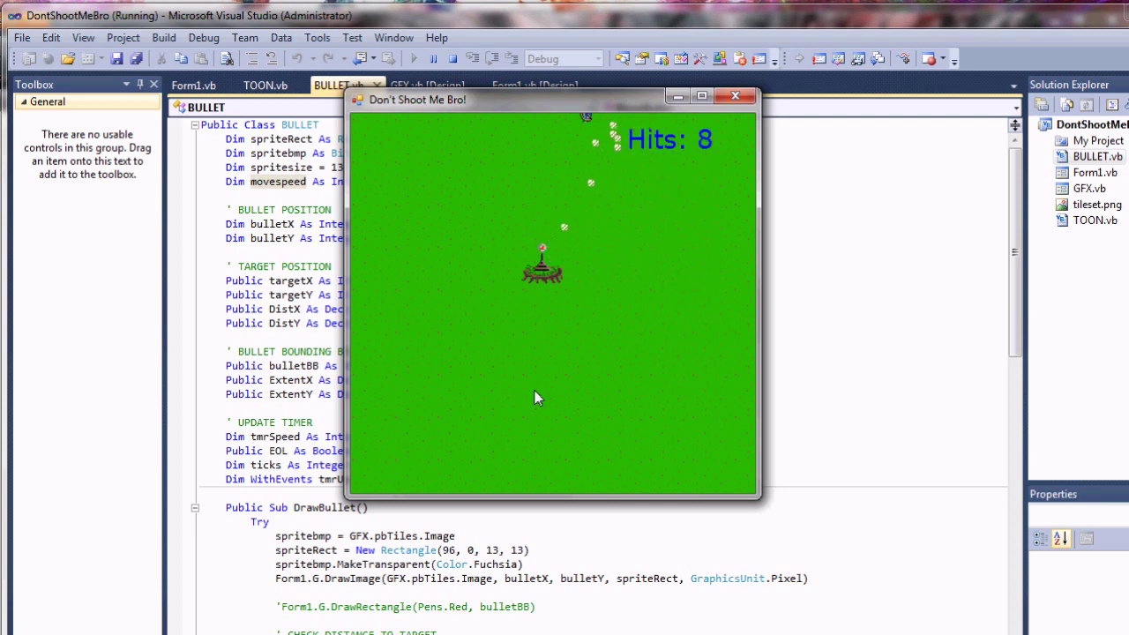
key(Left)
key(Left)
- Steer the character diagonally down and to the left
key(Down)
key(Left)
key(Down)
key(Left)
key(Left)
key(Down)
key(Left)
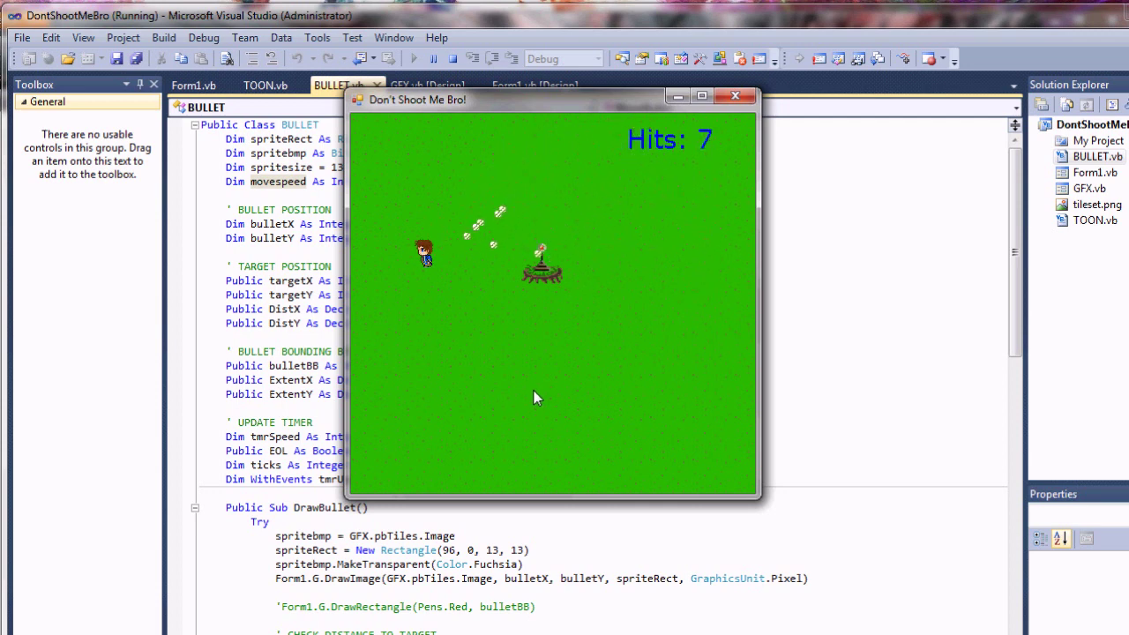
key(Down)
key(Down)
key(Left)
- Move the character down-right, then up along the right side
key(Down)
key(Right)
key(Down)
key(Right)
key(Right)
key(Right)
key(Right)
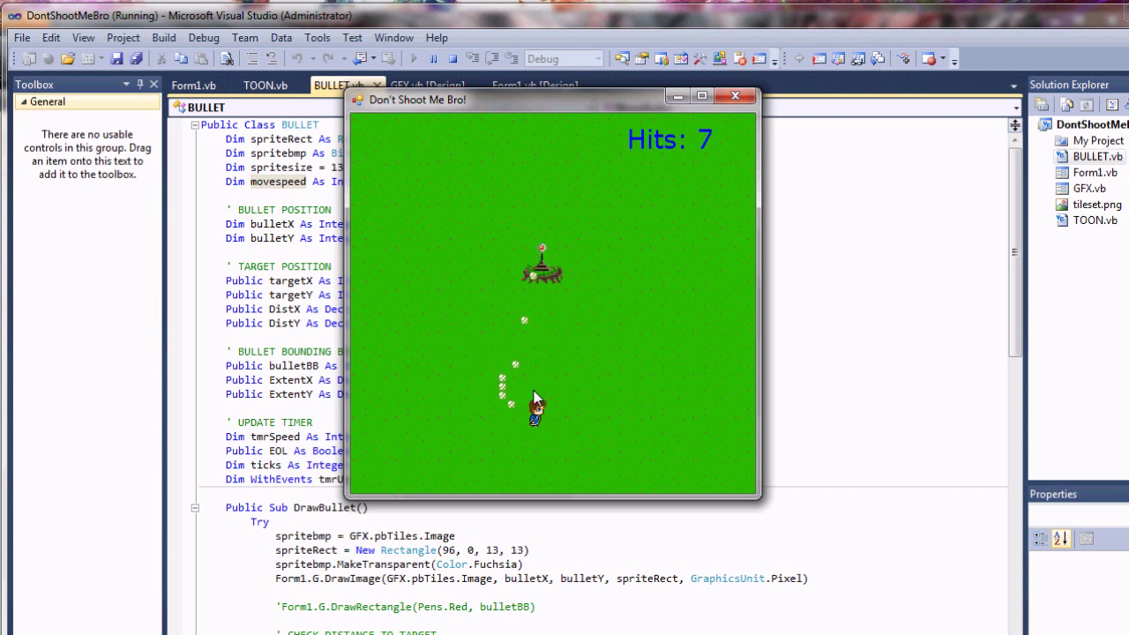
key(Right)
key(Right)
key(Up)
key(Right)
key(Up)
key(Right)
key(Up)
key(Up)
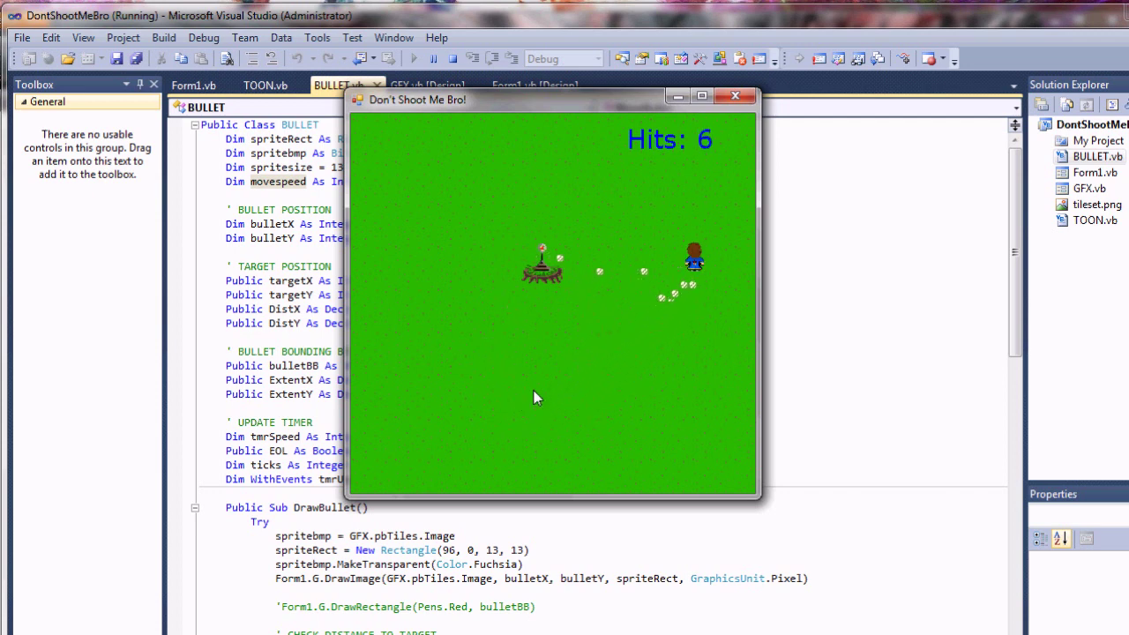
key(Up)
key(Left)
- Steer the character up and left until it passes the top edge
key(Up)
key(Left)
key(Left)
key(Up)
key(Left)
key(Left)
key(Left)
key(Left)
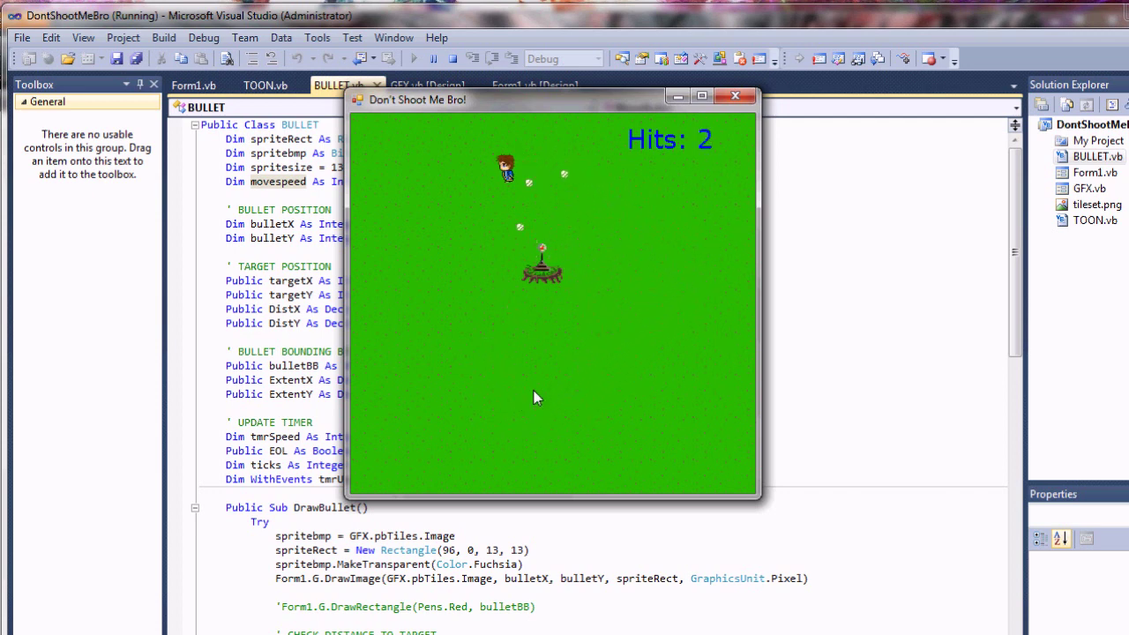
key(Up)
key(Left)
key(Left)
key(Up)
key(Up)
- Bring the character back down and to the right
key(Down)
key(Right)
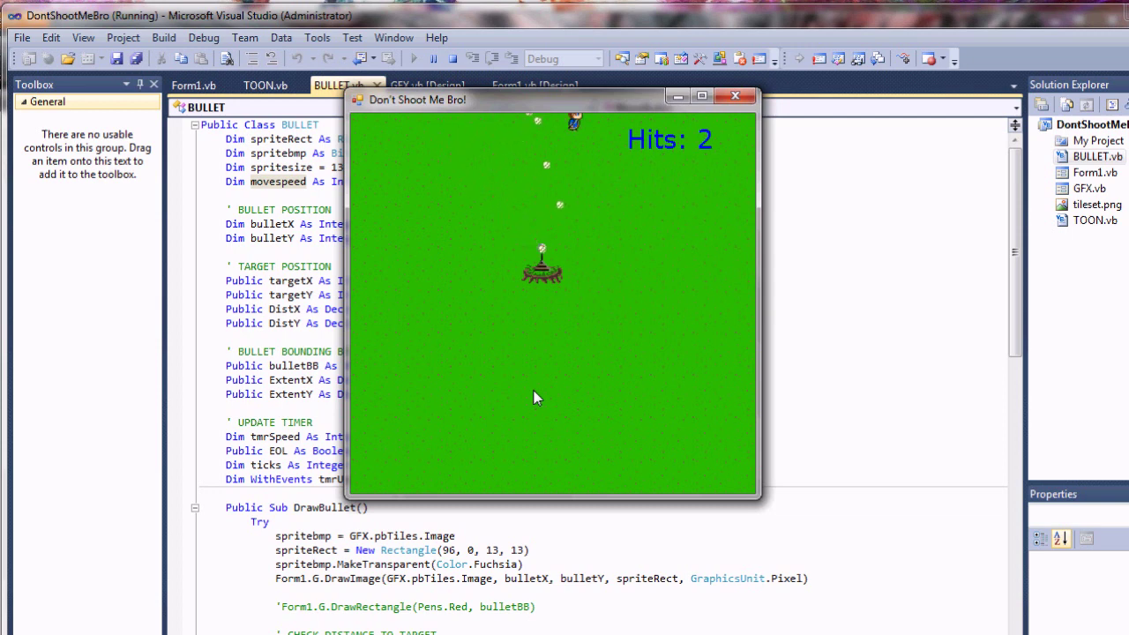
key(Down)
key(Right)
key(Right)
key(Down)
key(Right)
key(Right)
key(Down)
key(Right)
- Move the character down-left until Game Over, then close the game window
key(Down)
key(Left)
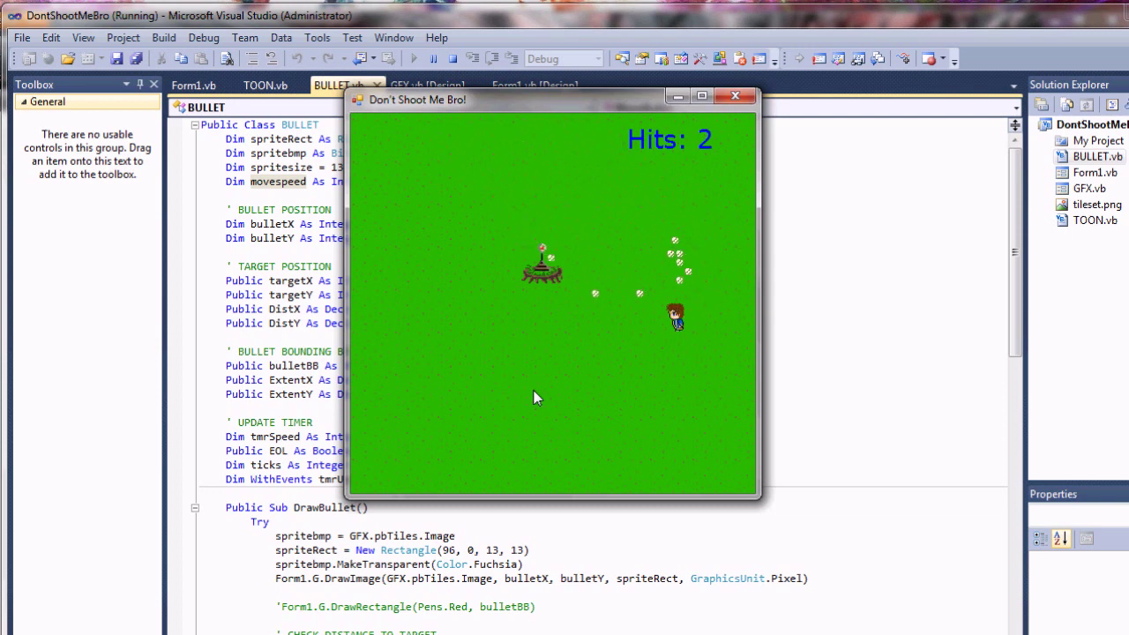
key(Down)
key(Left)
key(Down)
key(Left)
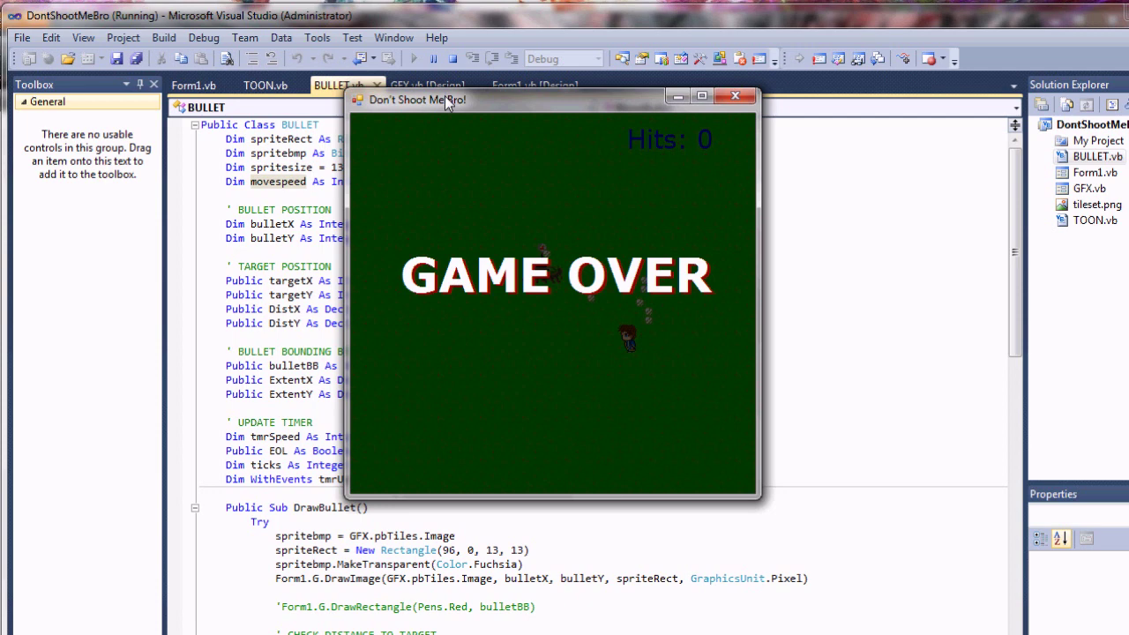
click(735, 97)
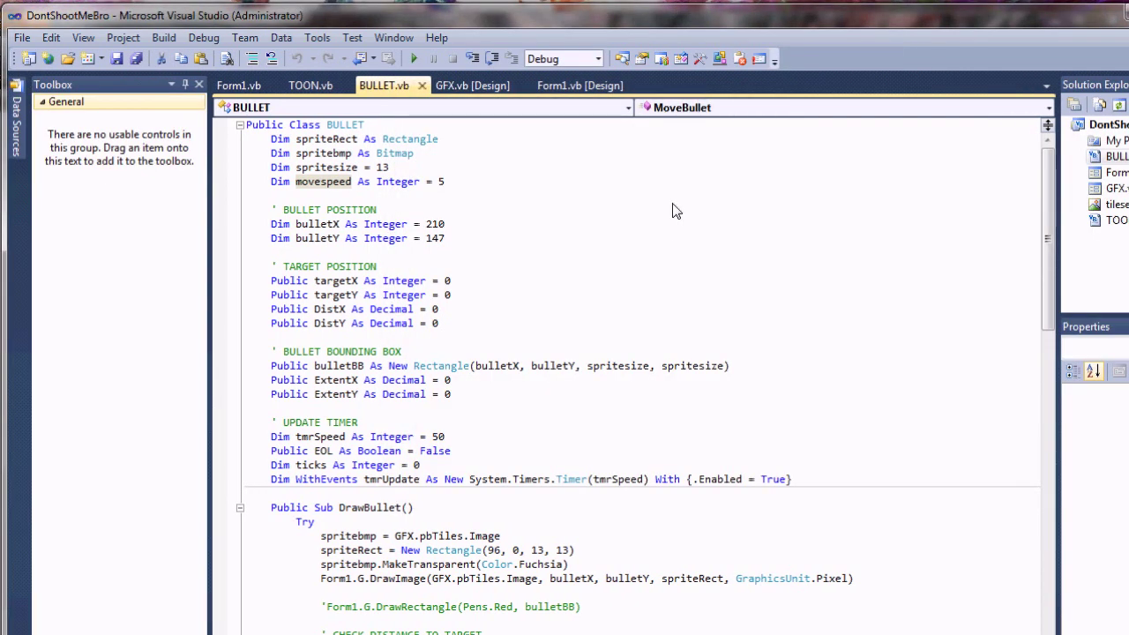
click(564, 269)
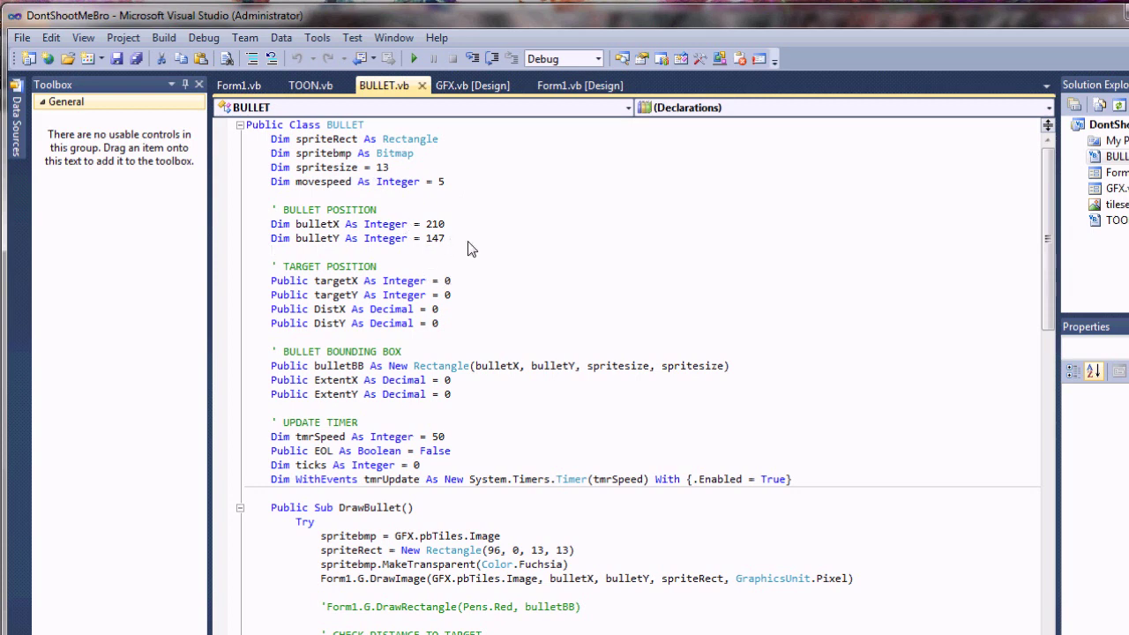
scroll(506, 244, down, 2)
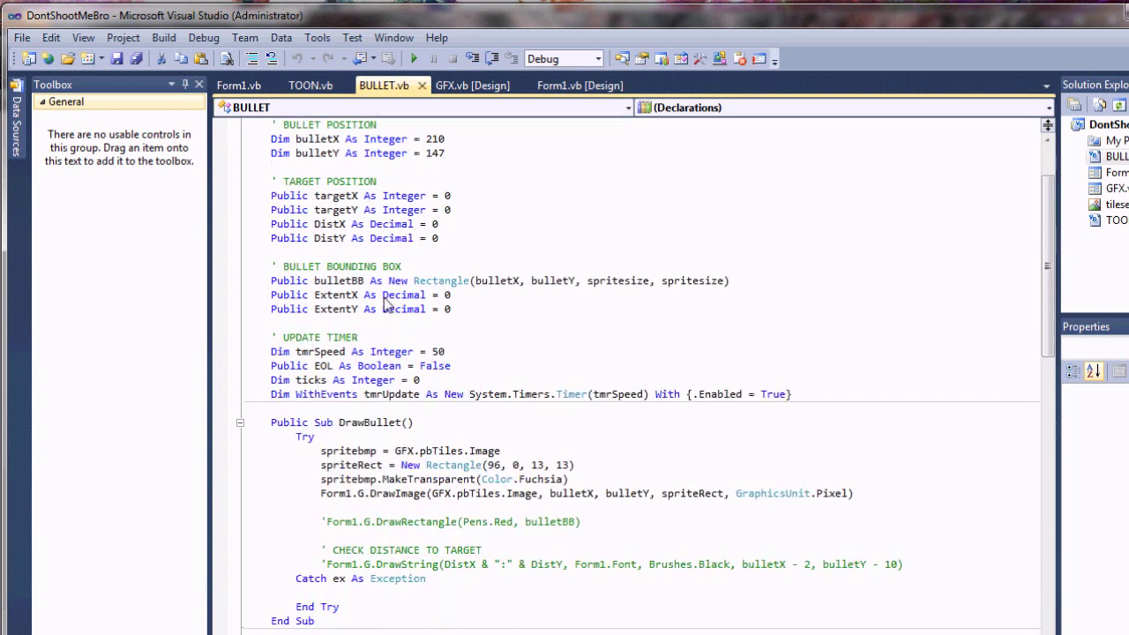
scroll(388, 304, down, 1)
drag(271, 327, 435, 325)
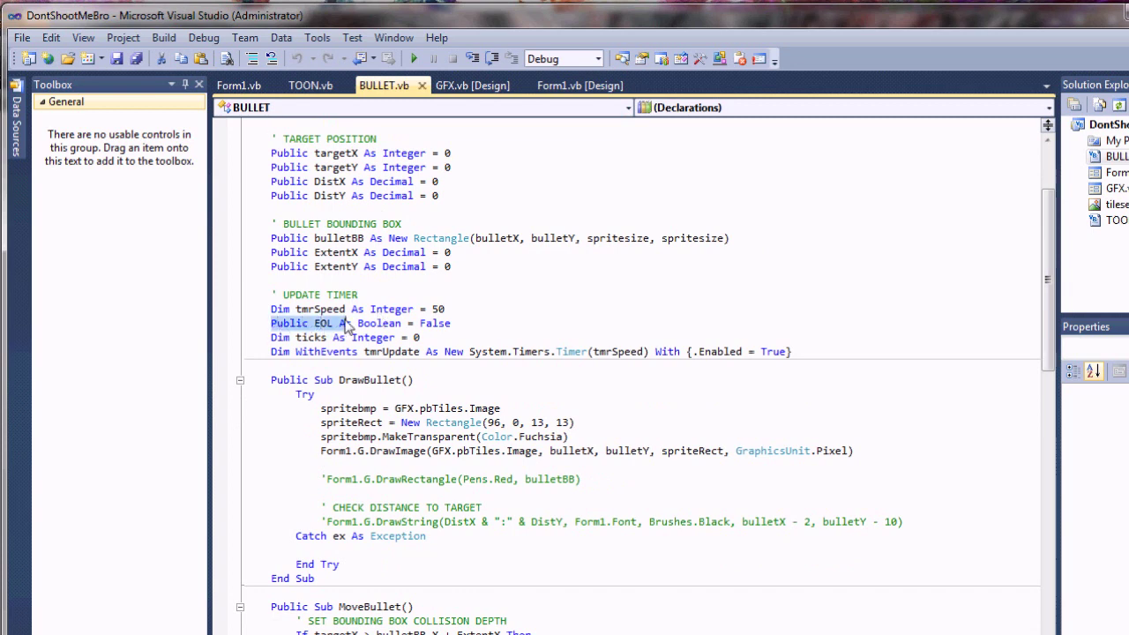
scroll(435, 330, down, 4)
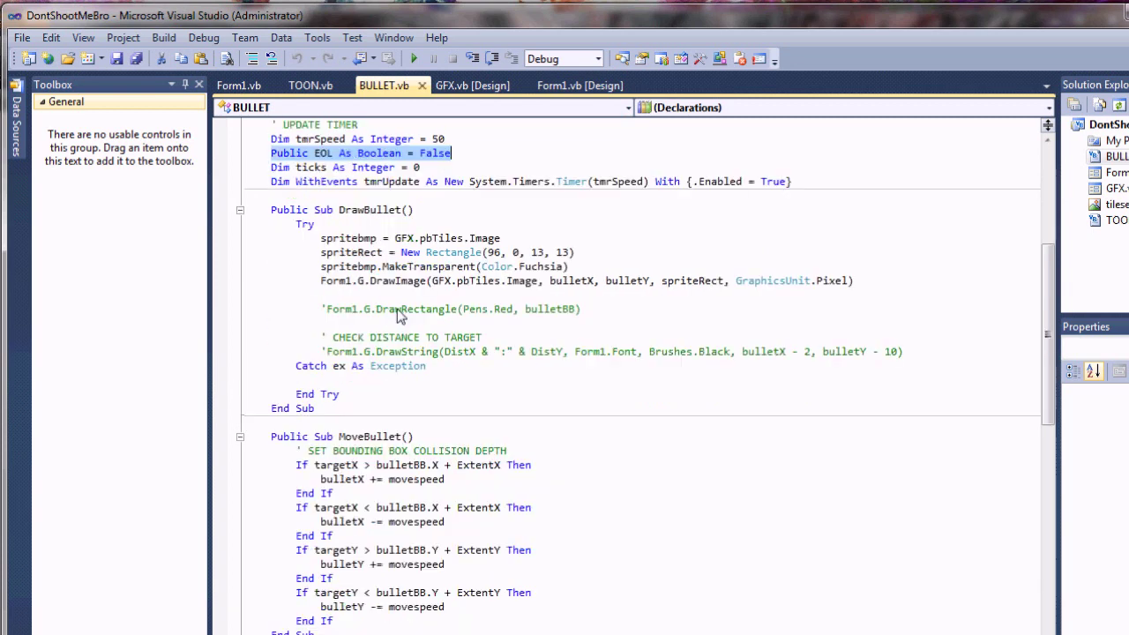
drag(445, 139, 271, 139)
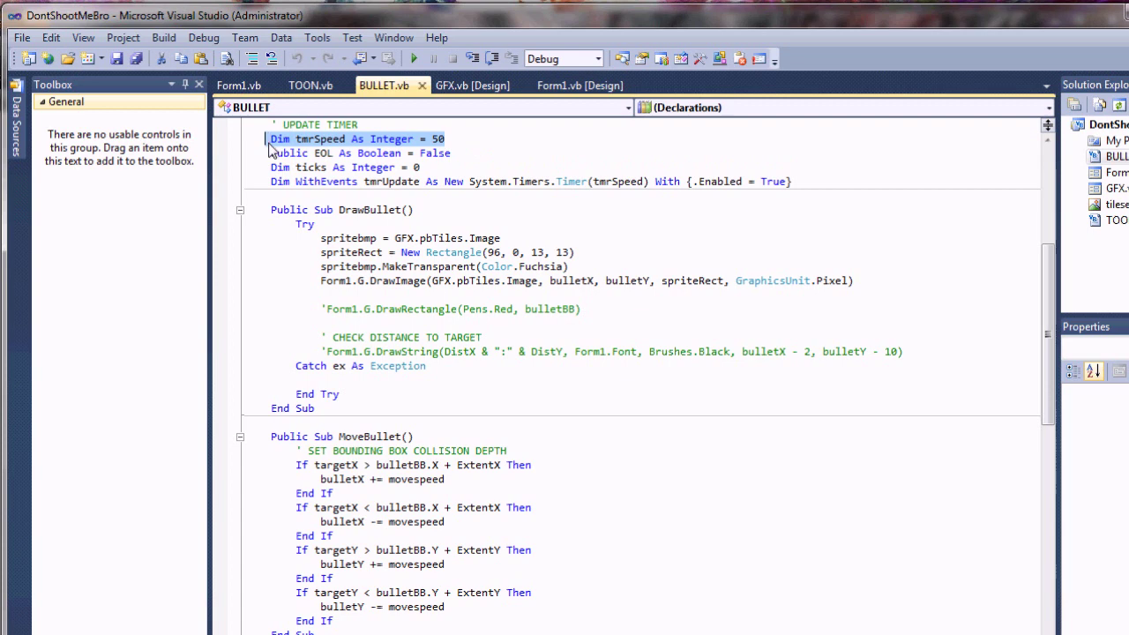
- Relaunch Don't Shoot Me Bro! from the TOON.vb code and drag its window into view
click(310, 85)
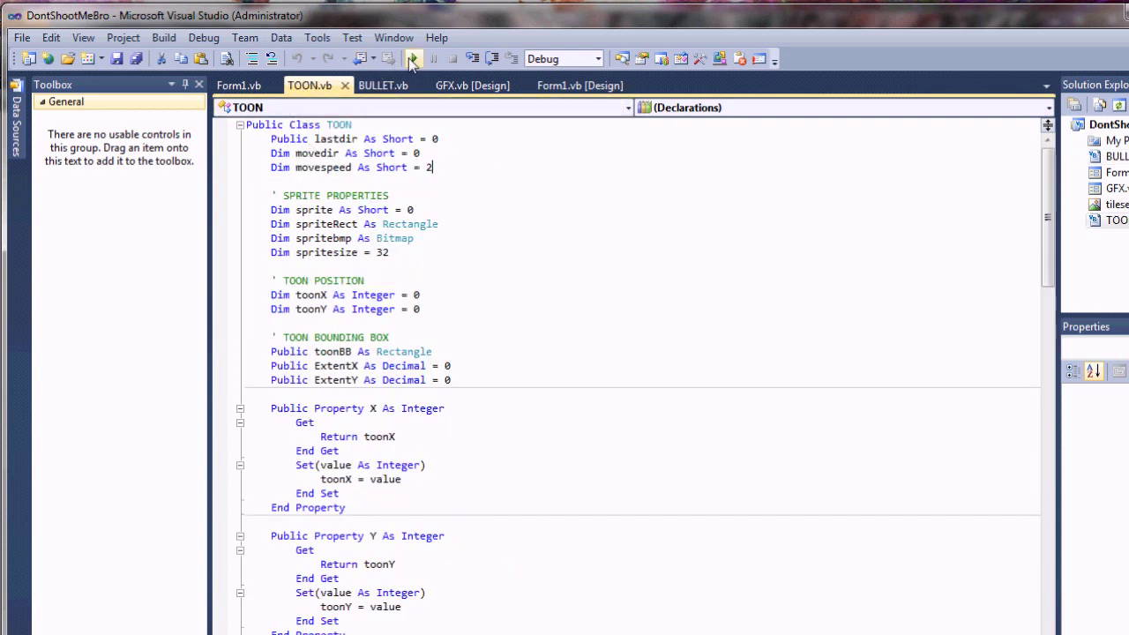
click(414, 58)
drag(35, 109, 396, 122)
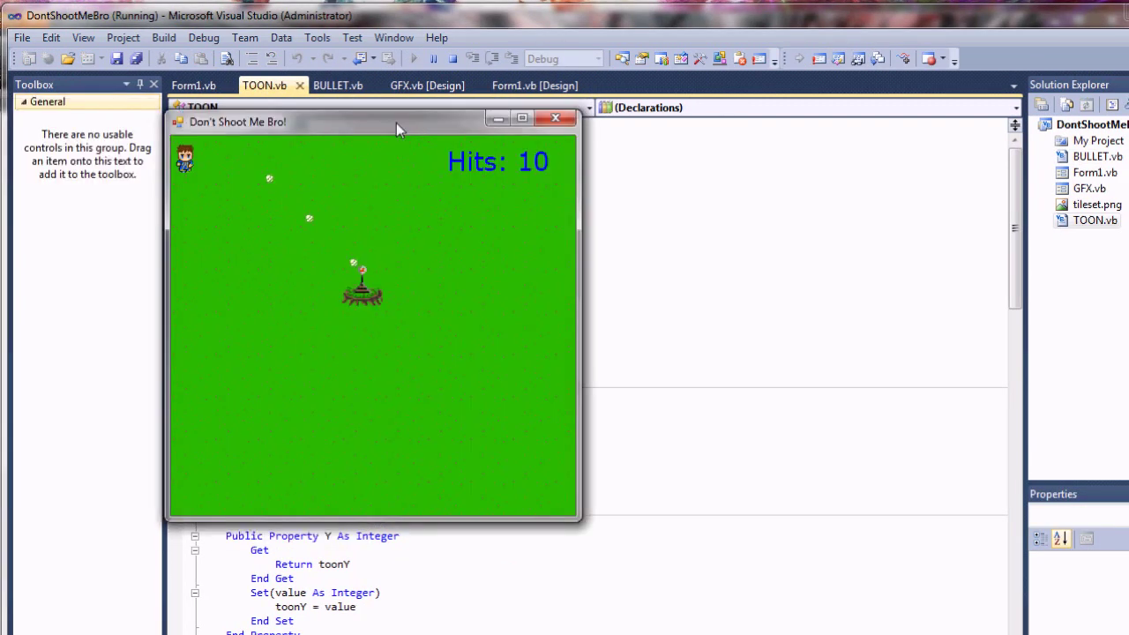
- Steer the character down-right, then up-right toward the right edge, dodging bullets
key(Down)
key(Down)
key(Down)
key(Down)
key(Right)
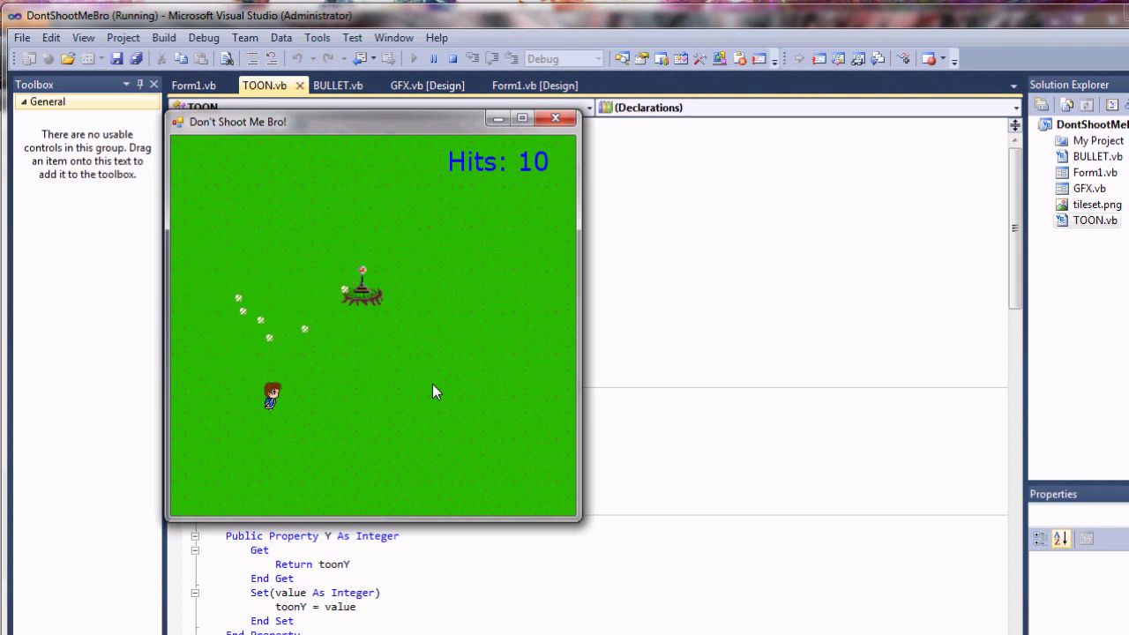
key(Down)
key(Right)
key(Right)
key(Right)
key(Up)
key(Right)
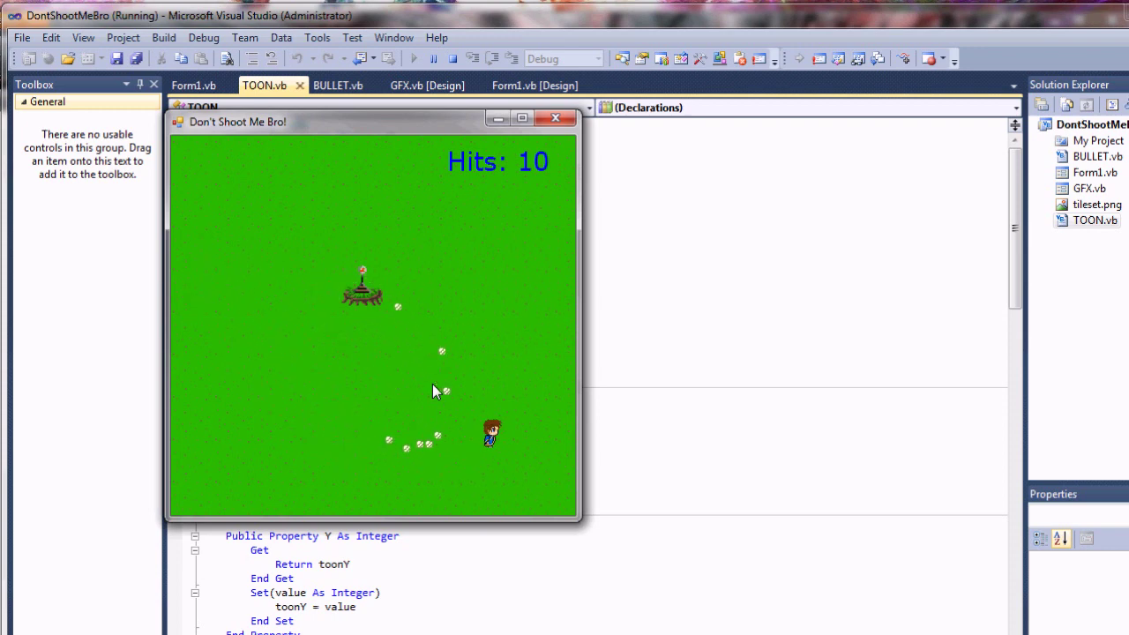
key(Up)
key(Right)
key(Up)
key(Right)
key(Up)
key(Right)
- Move the character up-left to the top, then left and down to escape bullets
key(Up)
key(Up)
key(Left)
key(Up)
key(Left)
key(Left)
key(Left)
key(Left)
key(Left)
key(Left)
key(Left)
key(Left)
key(Down)
key(Left)
key(Down)
key(Left)
key(Down)
key(Left)
key(Down)
key(Left)
key(Down)
key(Down)
key(Down)
key(Right)
- Run the character right along the bottom, then up-right and left across the top
key(Down)
key(Right)
key(Down)
key(Right)
key(Right)
key(Right)
key(Right)
key(Up)
key(Right)
key(Up)
key(Right)
key(Up)
key(Right)
key(Up)
key(Up)
key(Up)
key(Up)
key(Up)
key(Left)
key(Up)
key(Left)
key(Left)
key(Left)
key(Left)
key(Left)
- Dodge by moving down-left, then down-right, then up-right away from bullets
key(Down)
key(Left)
key(Down)
key(Left)
key(Down)
key(Left)
key(Down)
key(Left)
key(Down)
key(Right)
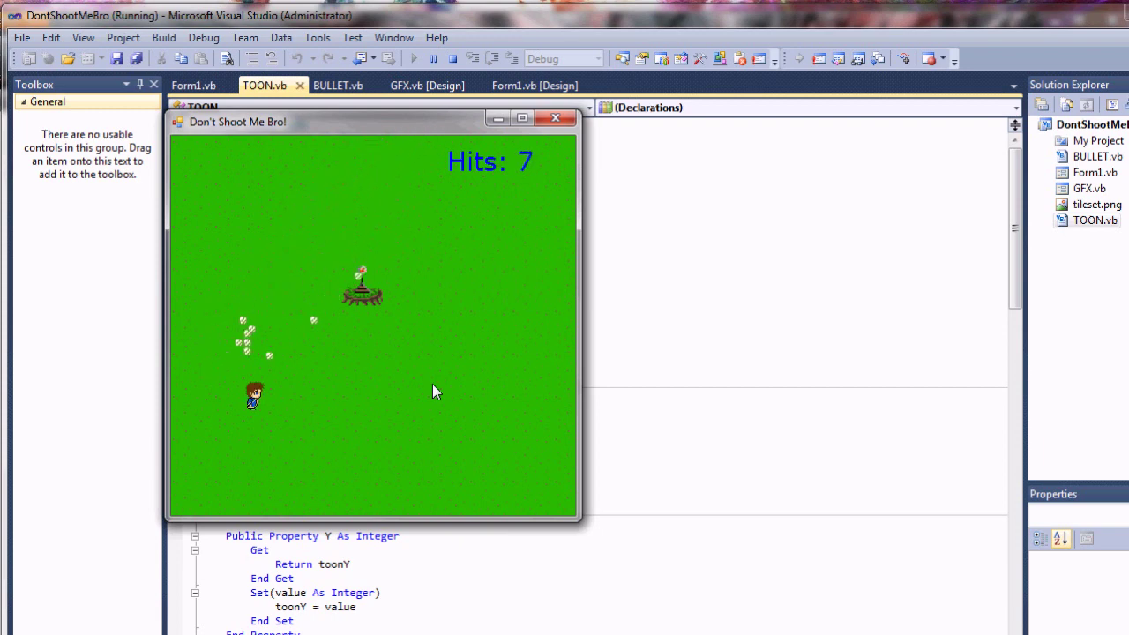
key(Down)
key(Right)
key(Down)
key(Right)
key(Right)
key(Right)
key(Up)
key(Right)
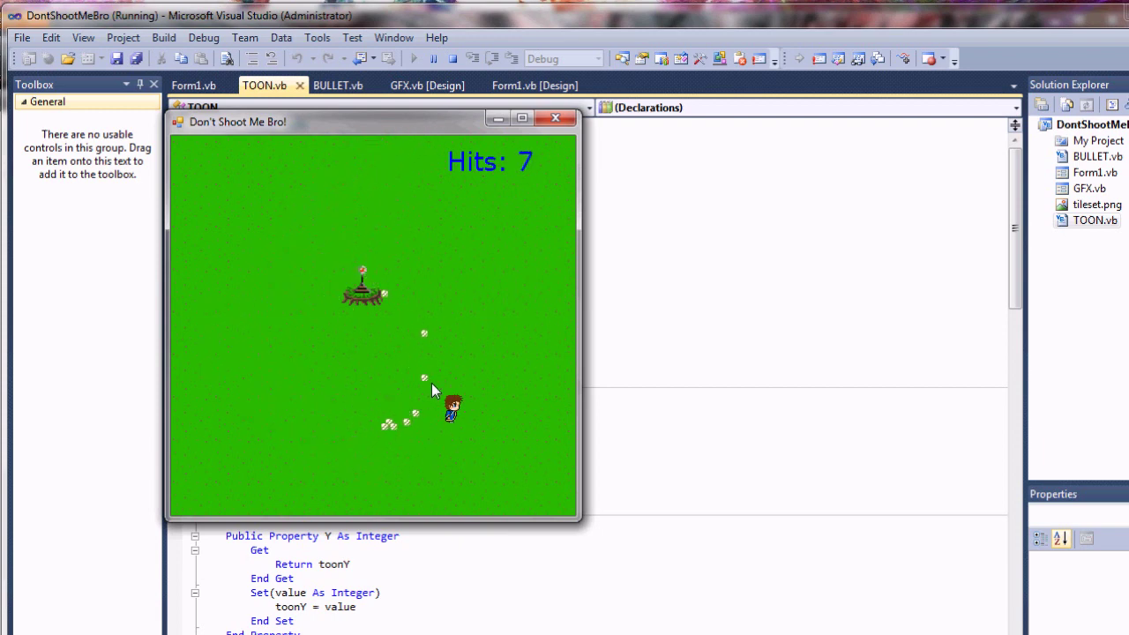
key(Up)
key(Right)
key(Up)
key(Right)
key(Up)
key(Up)
- Take the character up to the top edge, then down-left and down-right
key(Up)
key(Up)
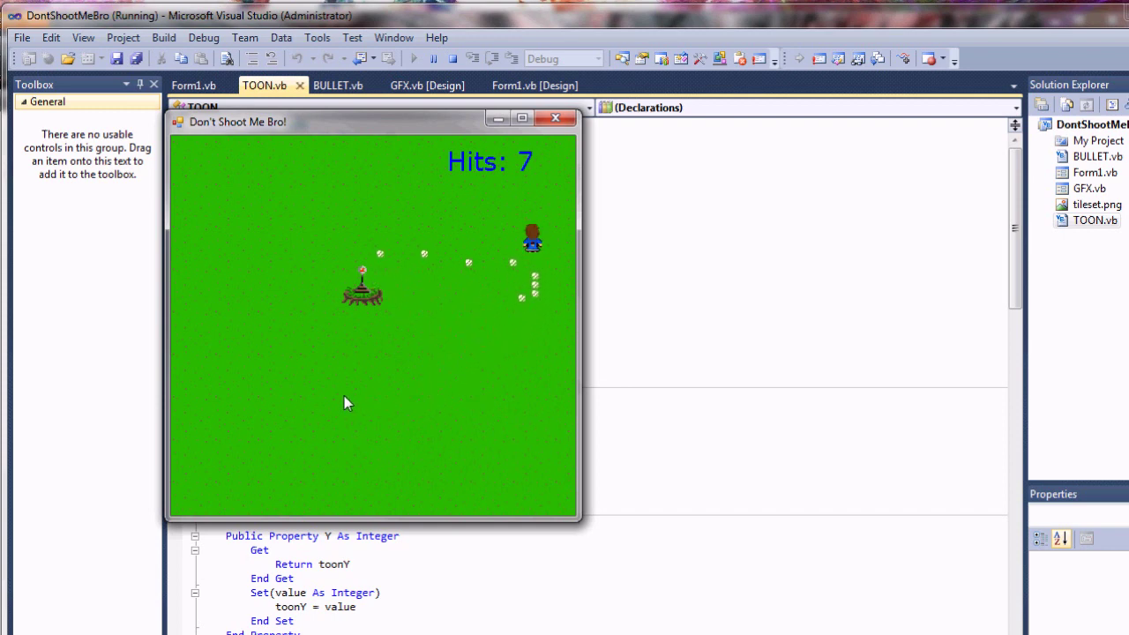
key(Up)
key(Up)
key(Up)
key(Left)
key(Up)
key(Left)
key(Left)
key(Left)
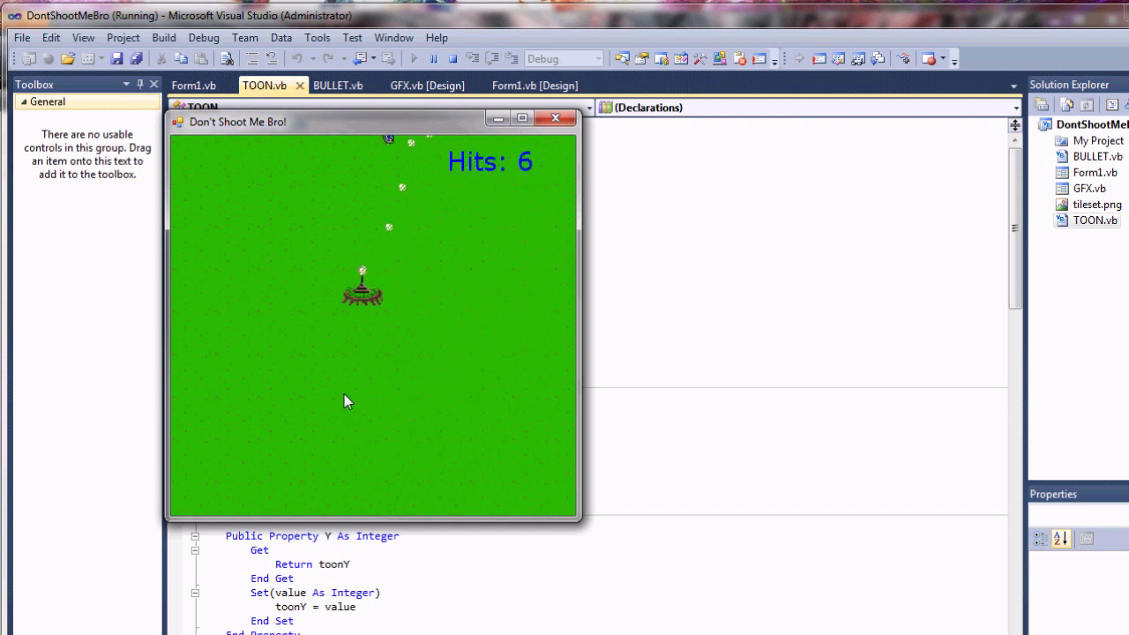
key(Down)
key(Left)
key(Down)
key(Left)
key(Down)
key(Left)
key(Down)
key(Down)
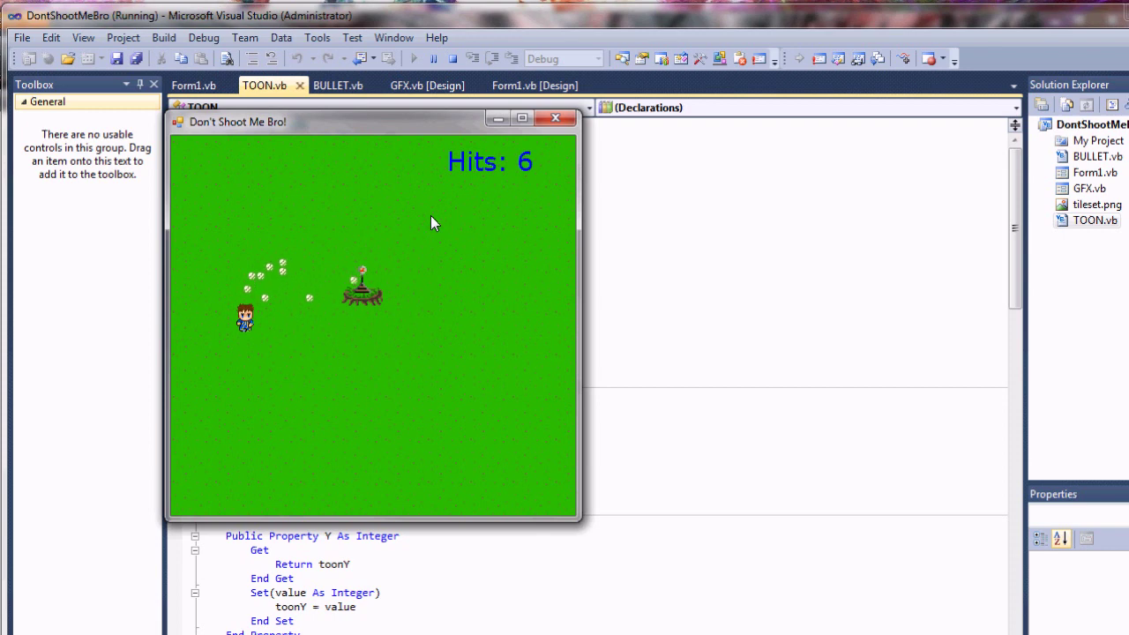
key(Down)
key(Down)
key(Down)
key(Right)
key(Right)
key(Right)
- Keep evading with up-right, up-left and down-left moves until six hits remain
key(Right)
key(Up)
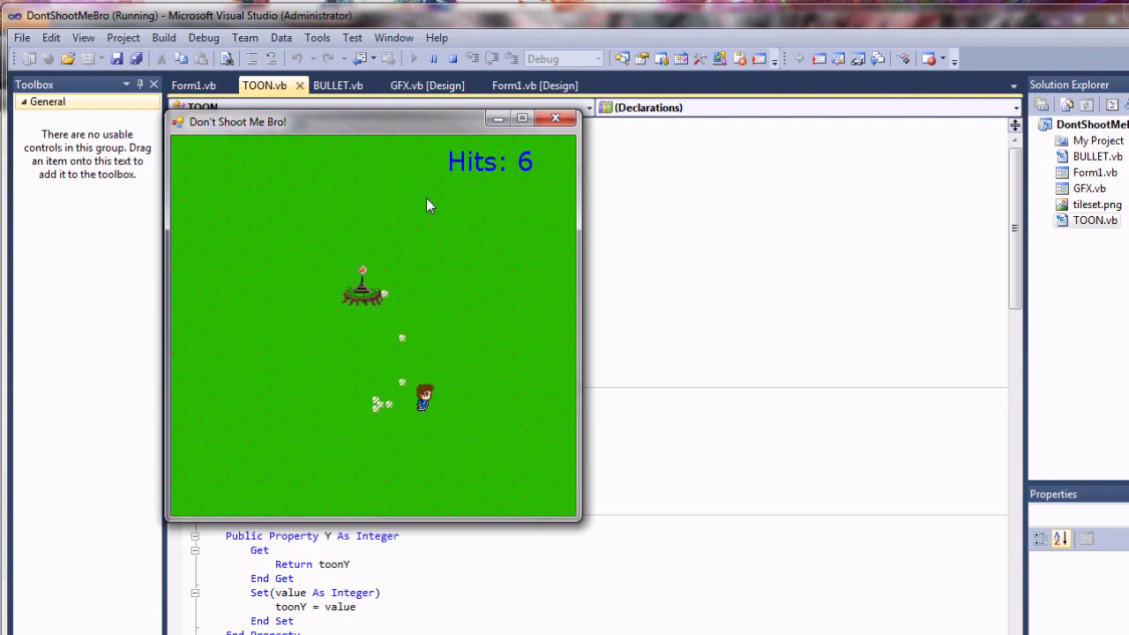
key(Right)
key(Up)
key(Right)
key(Up)
key(Up)
key(Up)
key(Up)
key(Left)
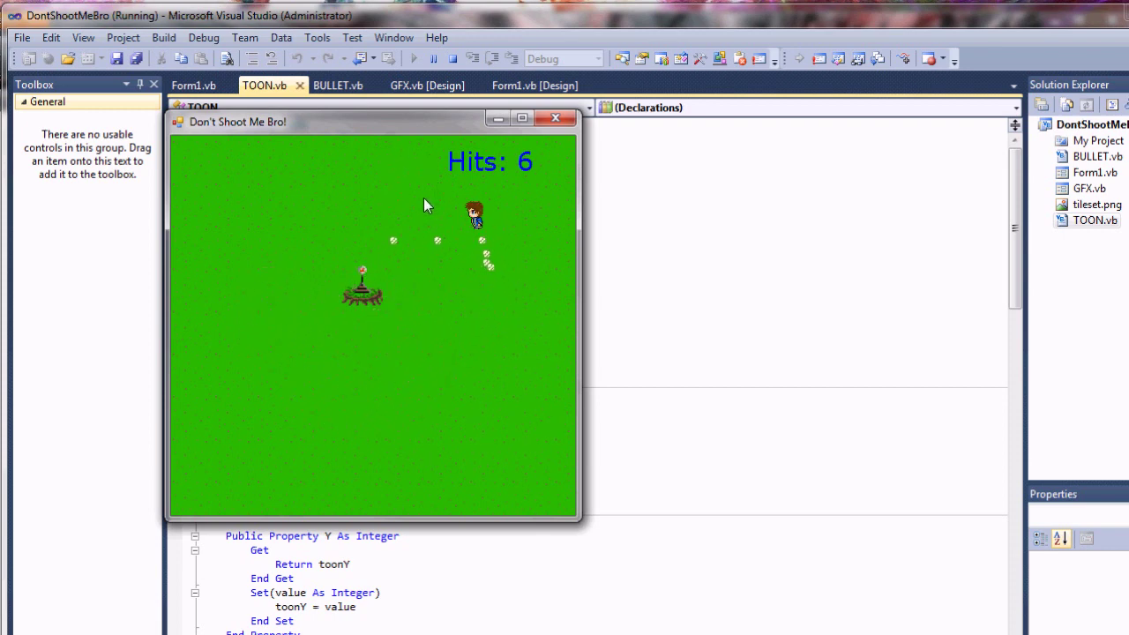
key(Up)
key(Left)
key(Left)
key(Left)
key(Left)
key(Left)
key(Down)
key(Left)
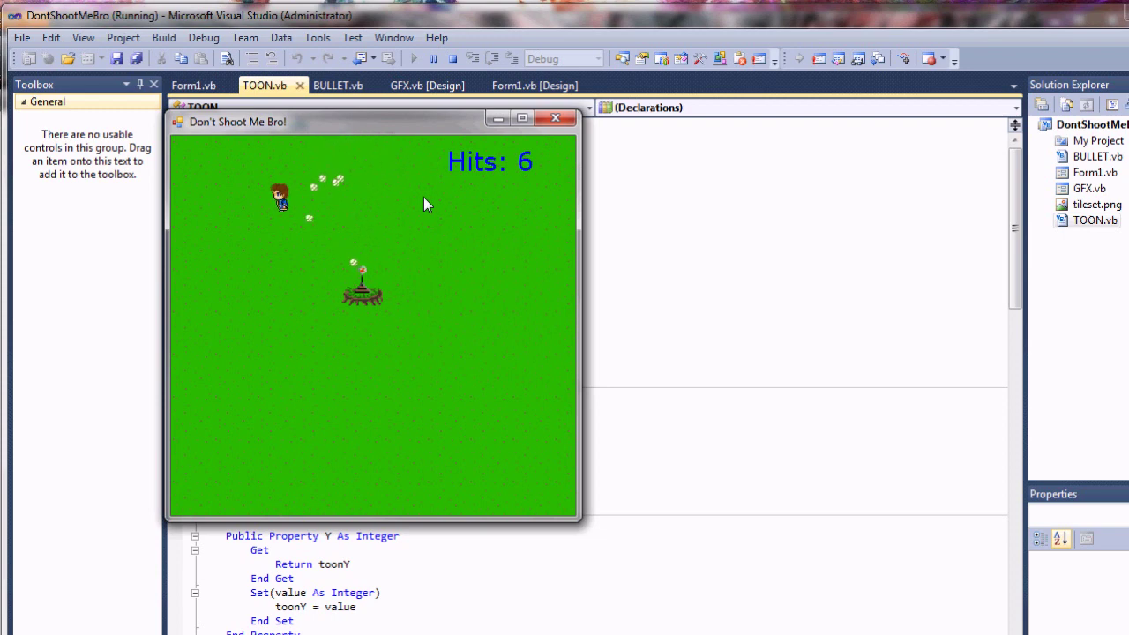
key(Down)
key(Left)
key(Down)
key(Down)
key(Down)
key(Down)
key(Down)
key(Down)
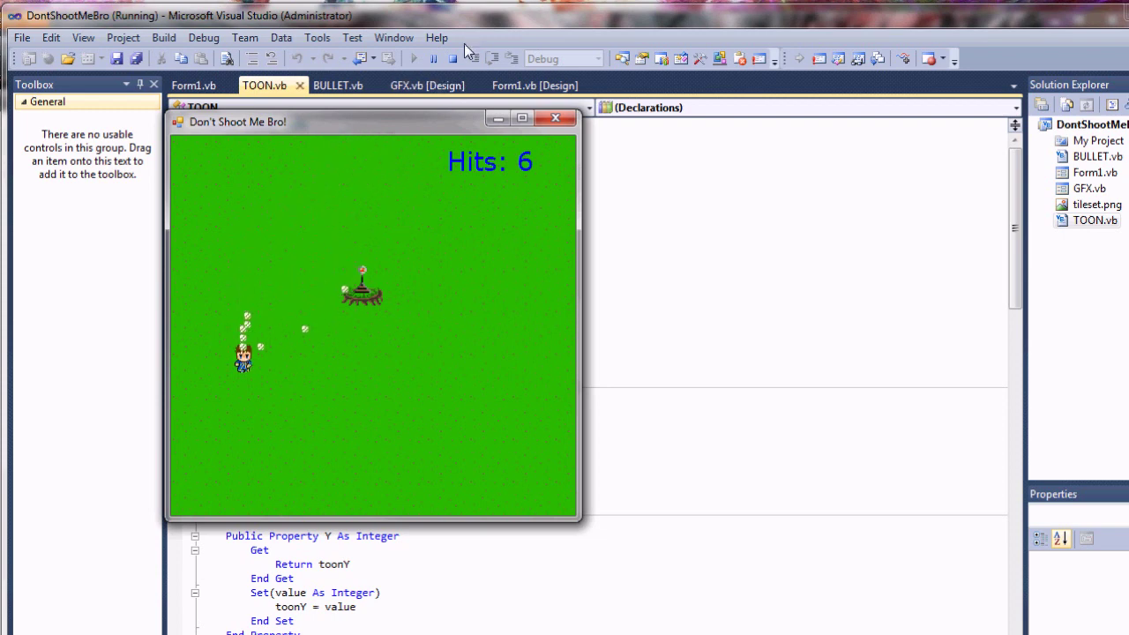